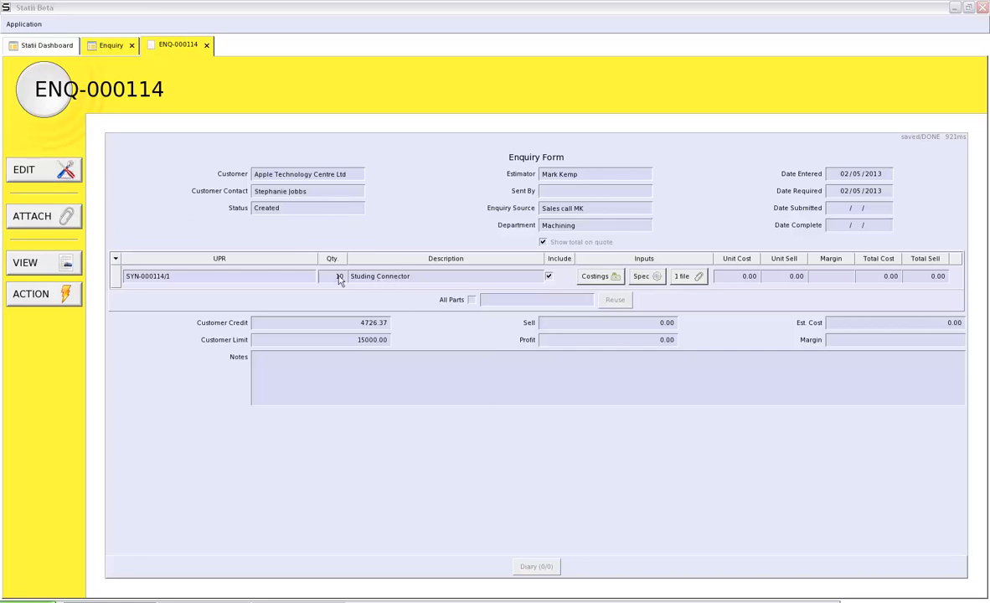
Make the enquiry editable, open the Studing Connector's costings and add an external cost from supplier Aluminium Services Ltd.
{"action": "left_click", "coordinate": [80, 175]}
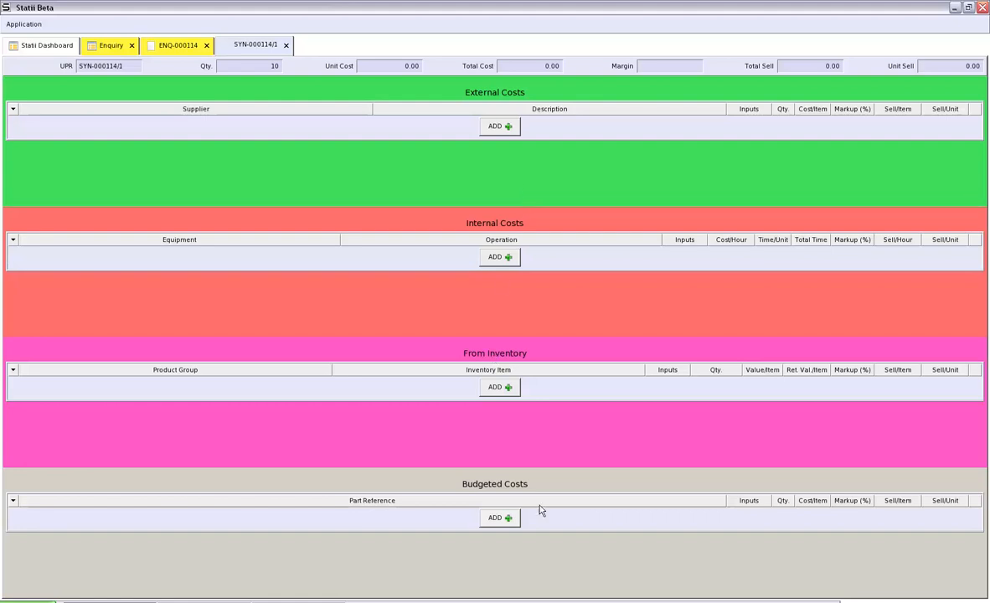
{"action": "left_click", "coordinate": [501, 127]}
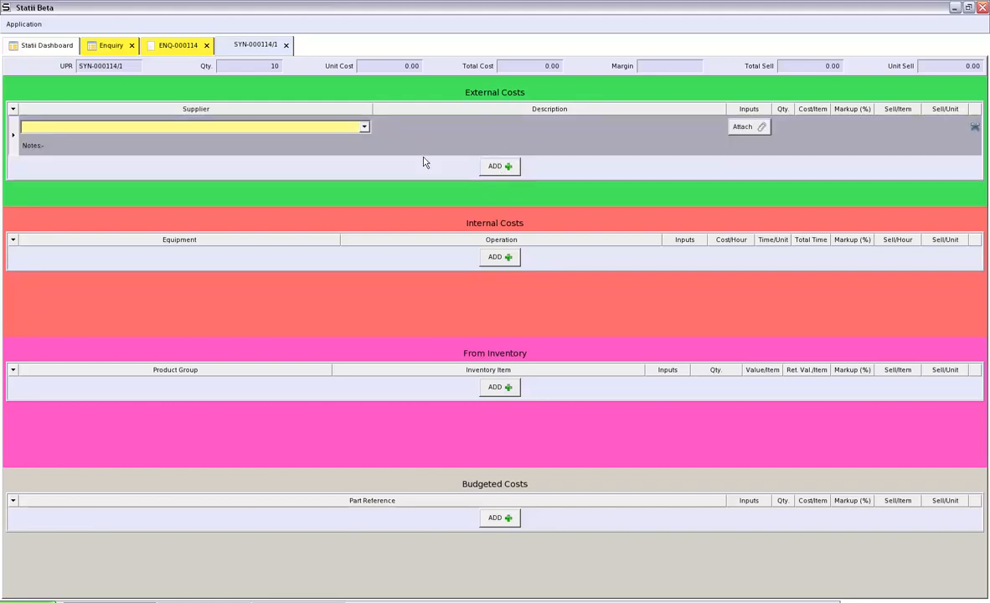
{"action": "left_click", "coordinate": [364, 127]}
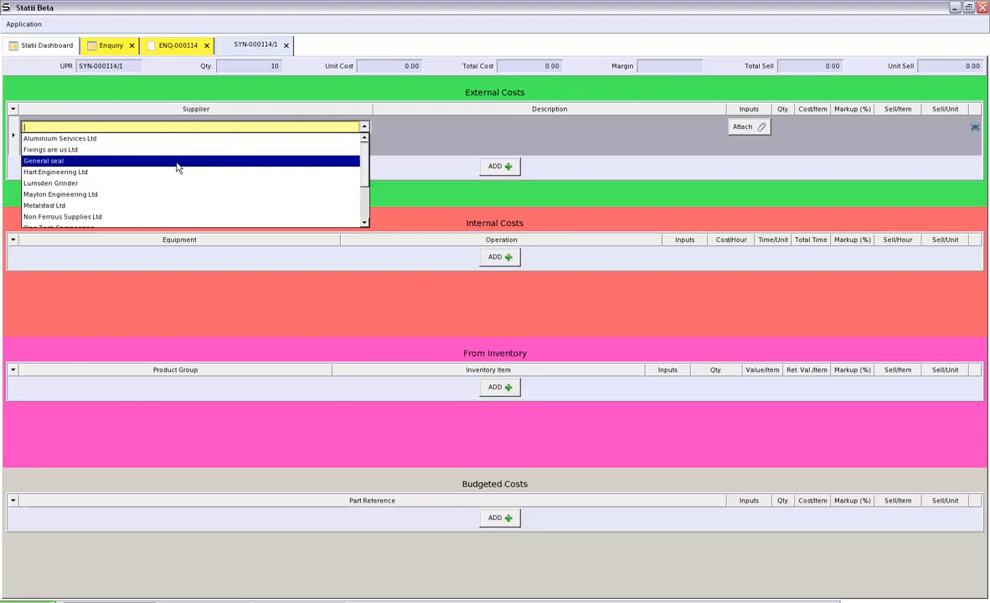
{"action": "left_click", "coordinate": [114, 139]}
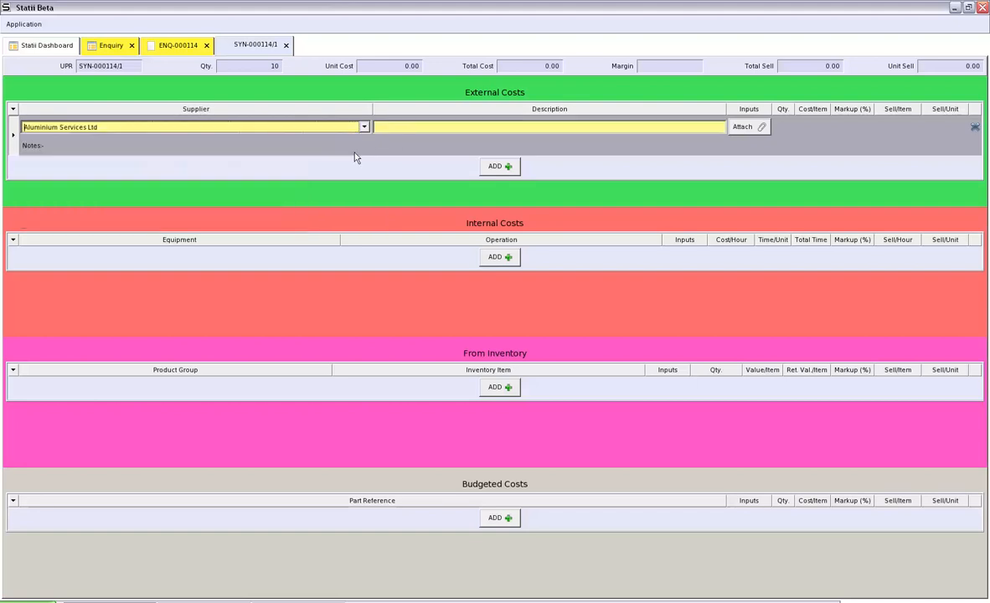
Describe the external cost as "2500 x 1250 x 10mm aluminium" with quantity 1 and a cost of 150 per item.
{"action": "left_click", "coordinate": [393, 130]}
{"action": "type", "text": "2500 x 125"}
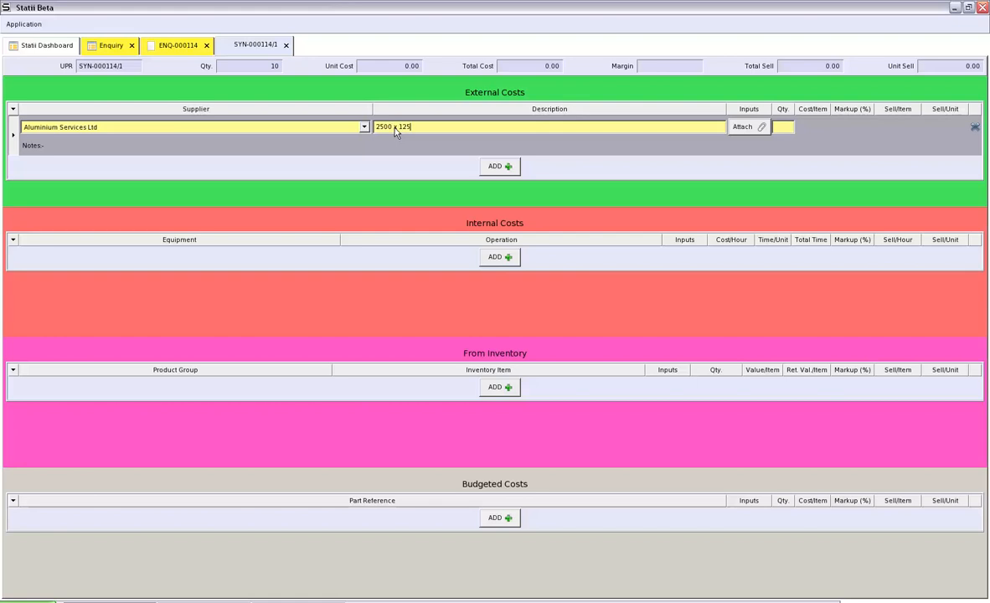
{"action": "type", "text": "0 x 10mm aluminium"}
{"action": "left_click", "coordinate": [789, 134]}
{"action": "type", "text": "1"}
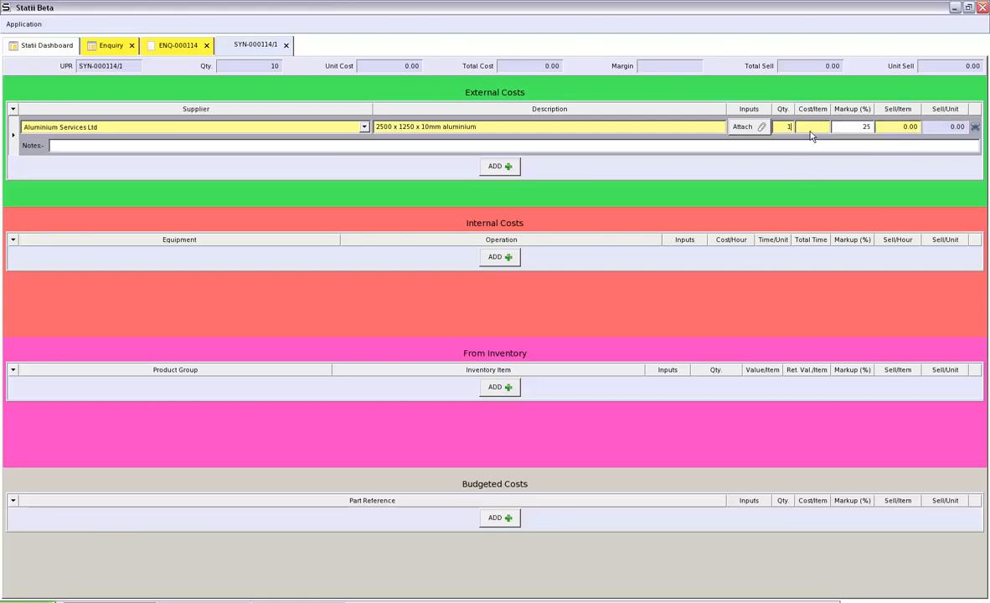
{"action": "type", "text": "150"}
Try a sell price of 200 per item on the aluminium line, and set its markup to 35%.
{"action": "left_click", "coordinate": [894, 128]}
{"action": "type", "text": "200"}
{"action": "left_click", "coordinate": [856, 127]}
{"action": "type", "text": "35"}
{"action": "left_click", "coordinate": [891, 130]}
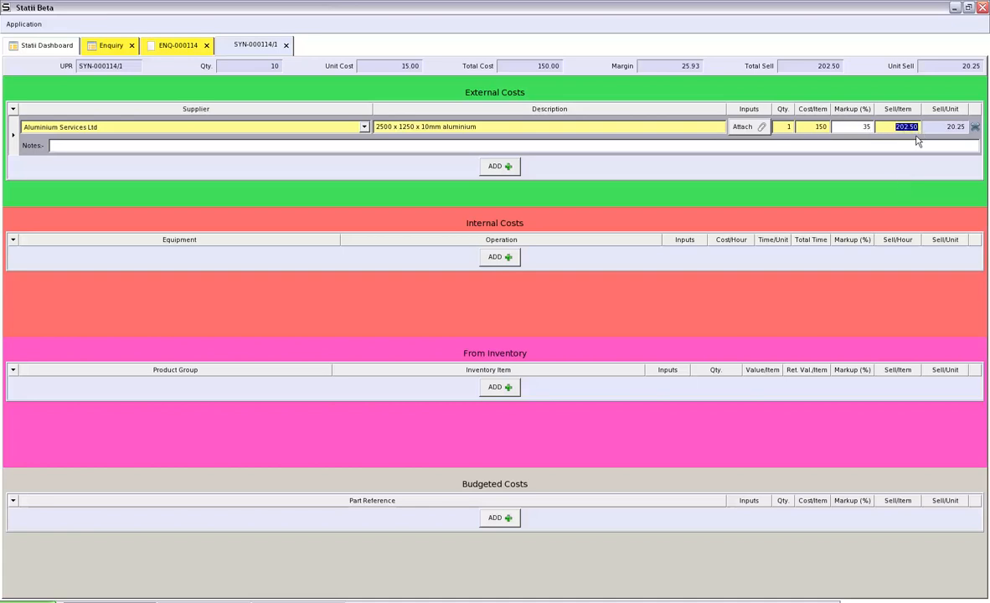
{"action": "left_click", "coordinate": [953, 127]}
Add an internal cost for the CNC Router with the operation "Machine to shape".
{"action": "left_click", "coordinate": [494, 263]}
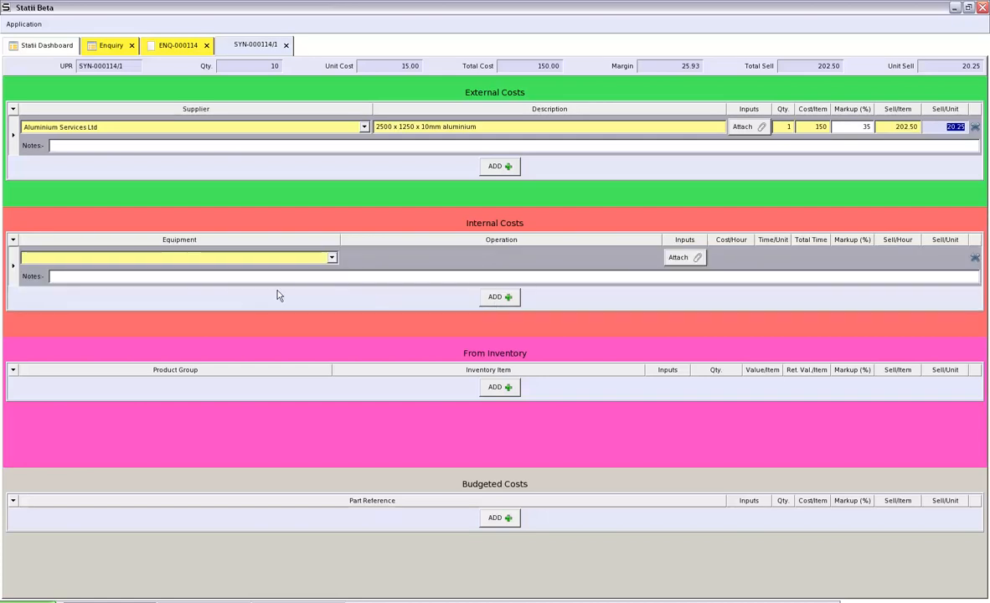
{"action": "left_click", "coordinate": [331, 259]}
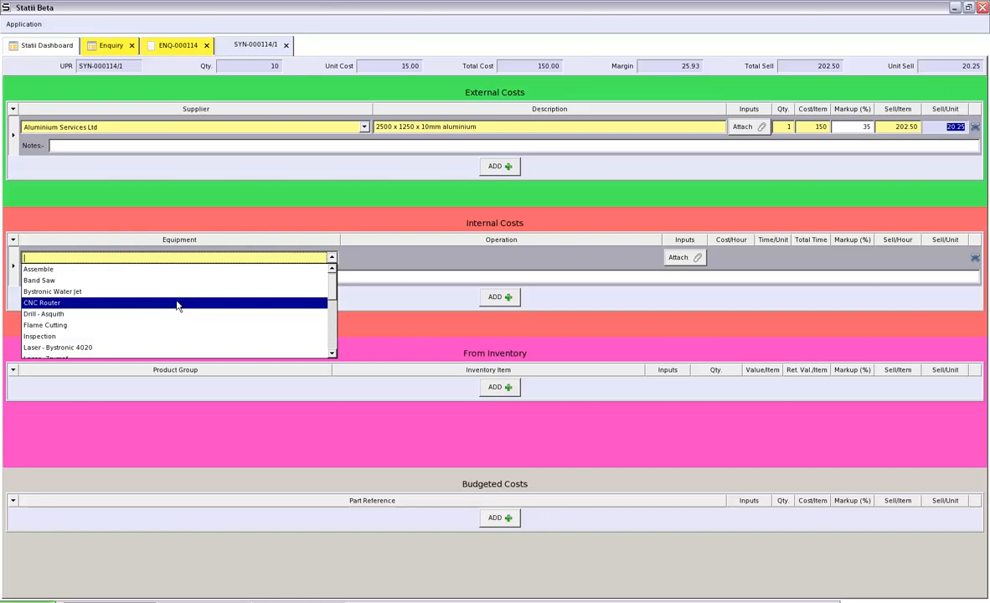
{"action": "left_click", "coordinate": [70, 305]}
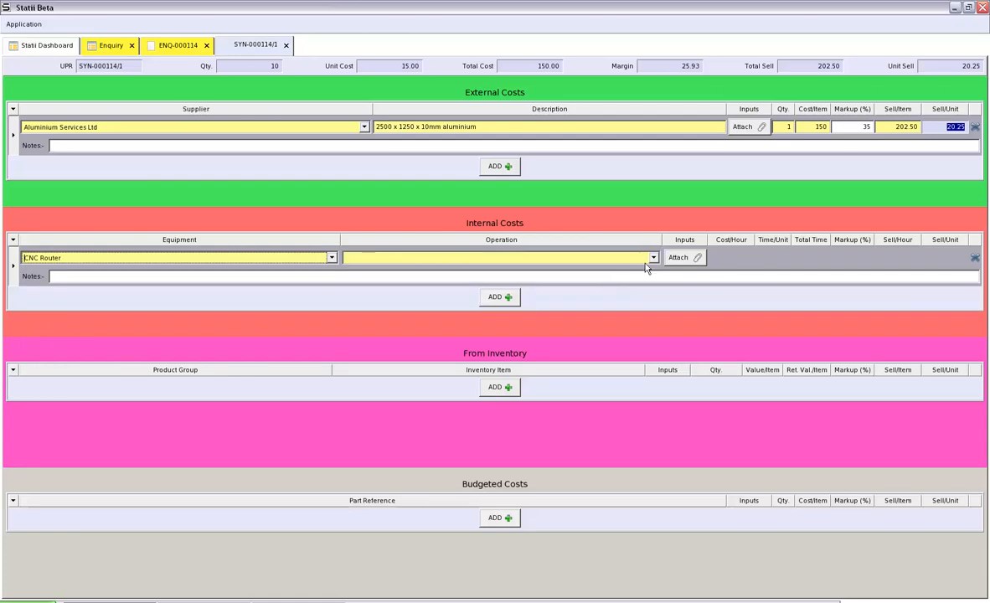
{"action": "left_click", "coordinate": [547, 261]}
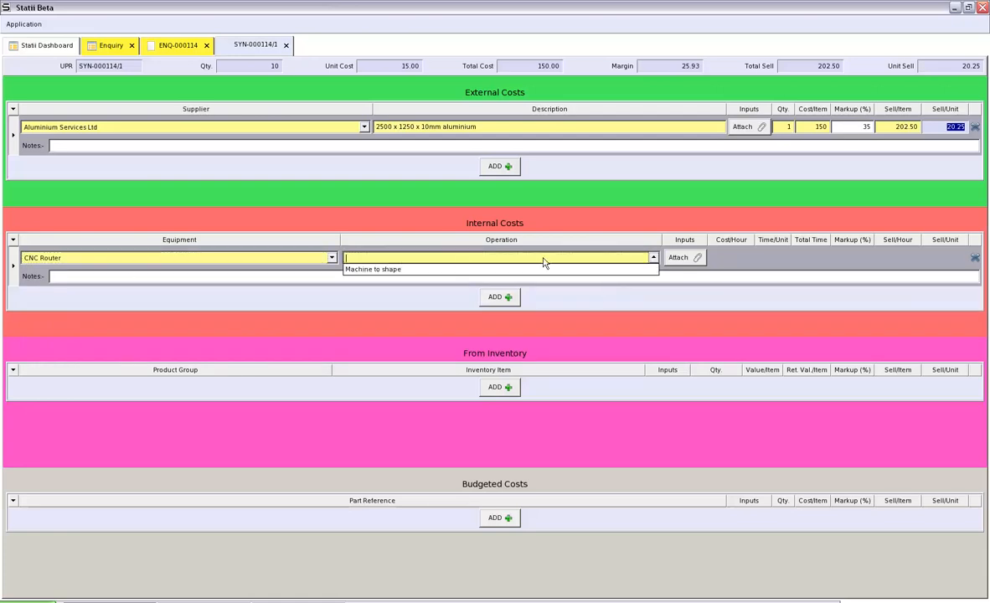
{"action": "left_click", "coordinate": [376, 270]}
Enter 1m as the CNC Router operation's time per unit, and set its total time to 6h.
{"action": "left_click", "coordinate": [737, 257]}
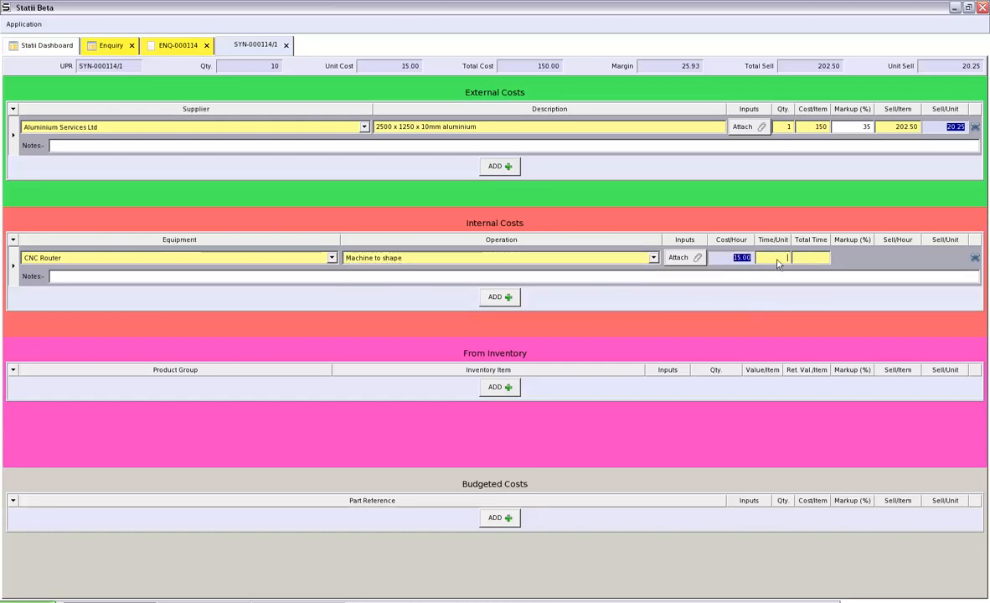
{"action": "type", "text": "m"}
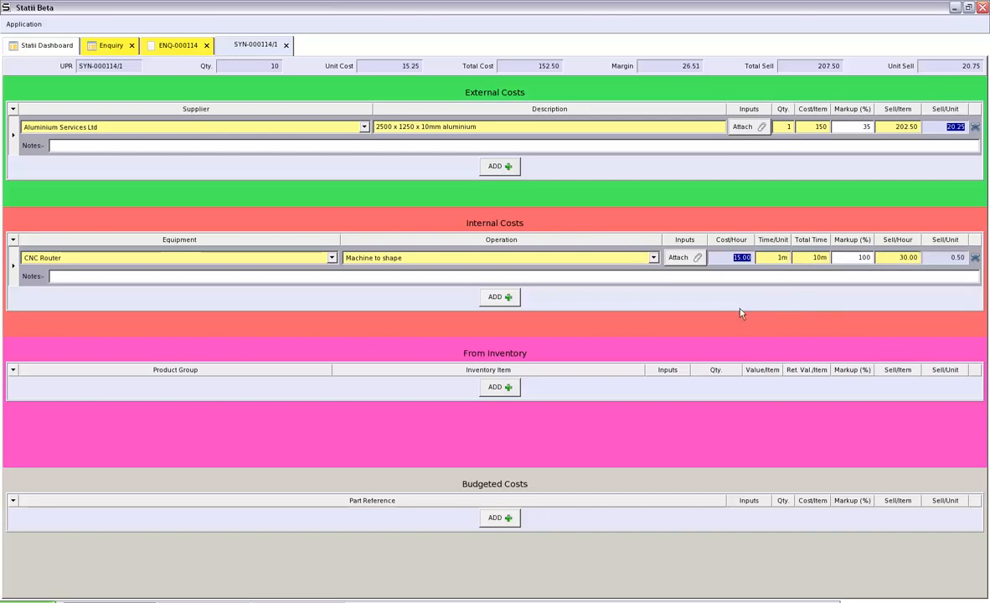
{"action": "left_click_drag", "start_coordinate": [810, 260], "coordinate": [830, 259]}
{"action": "type", "text": "6h"}
{"action": "key", "text": "Tab"}
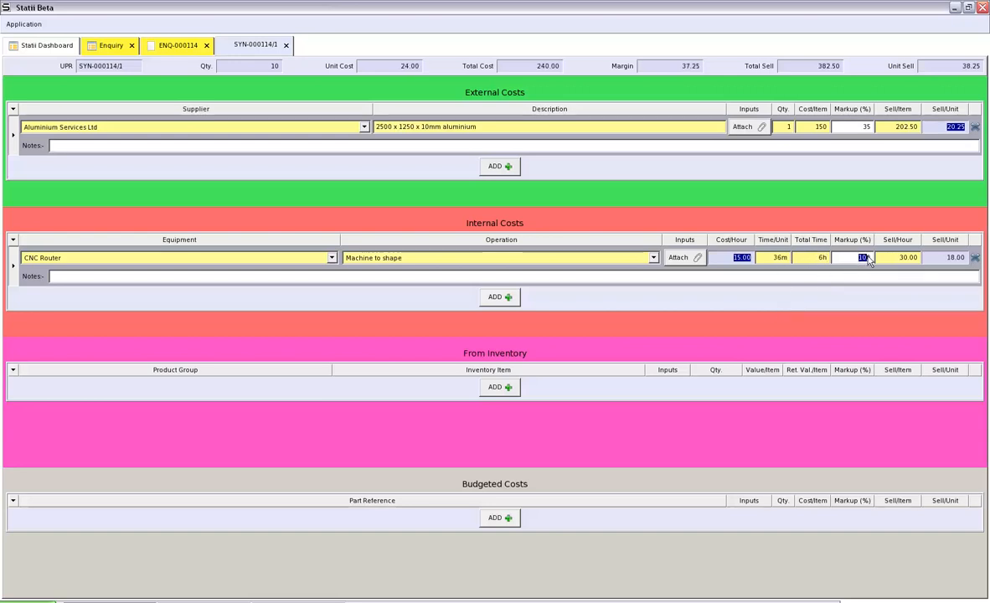
{"action": "left_click", "coordinate": [909, 259]}
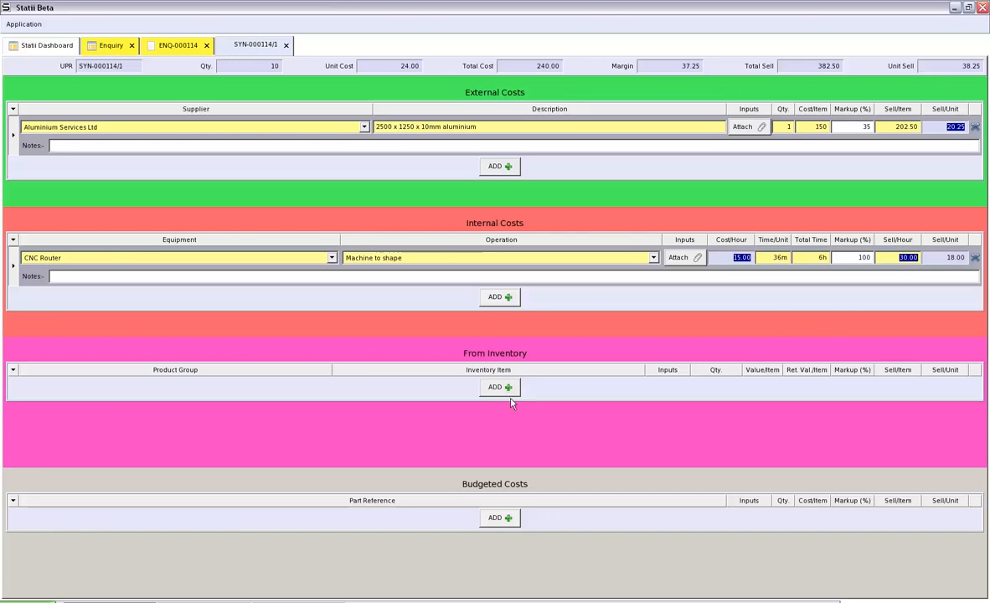
Add an inventory cost from the Fixings product group using the item ITY-000045 M6 Nut.
{"action": "left_click", "coordinate": [507, 394]}
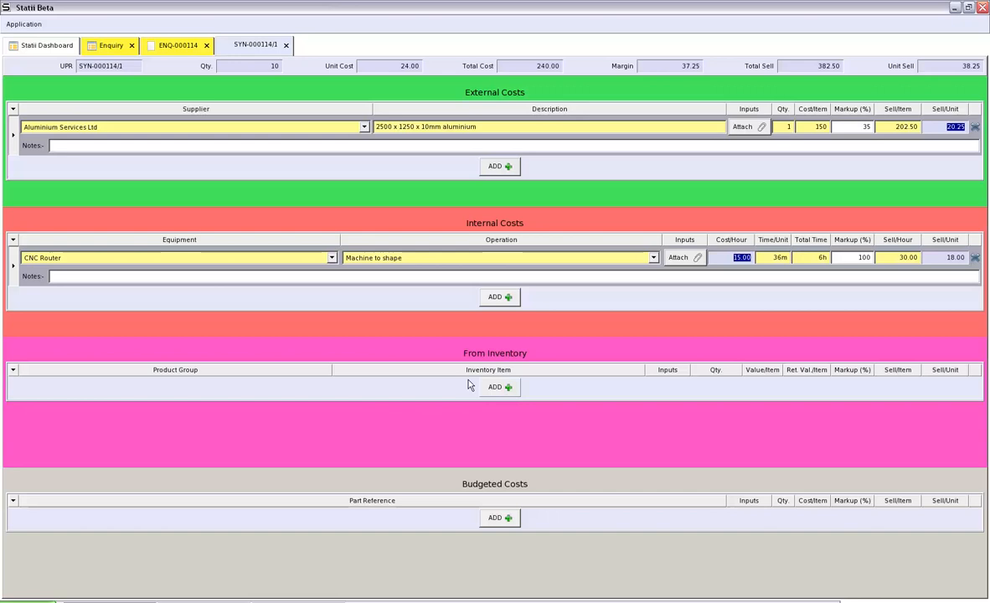
{"action": "left_click", "coordinate": [277, 385]}
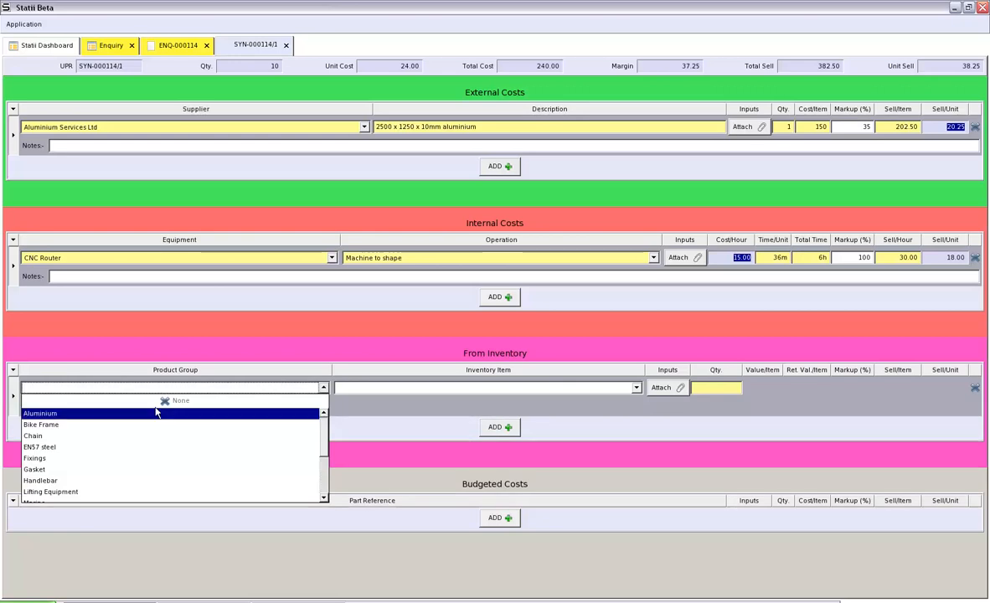
{"action": "left_click", "coordinate": [72, 460]}
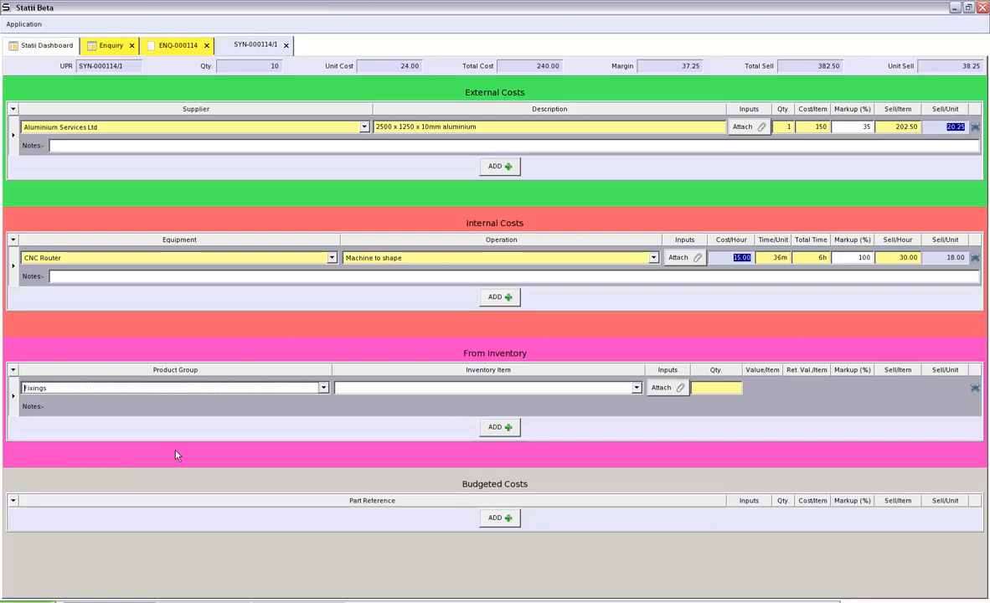
{"action": "left_click", "coordinate": [635, 389]}
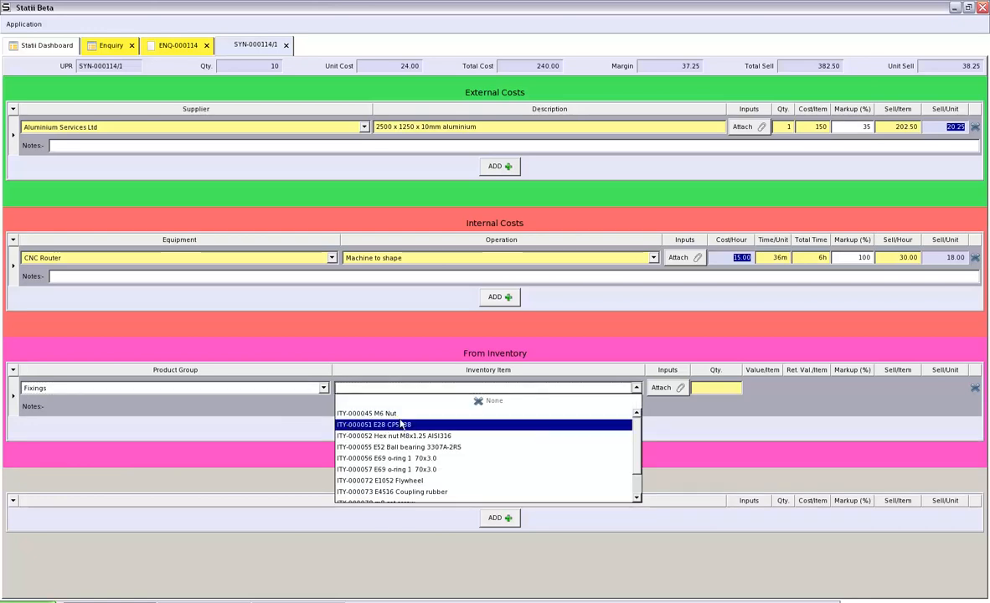
{"action": "left_click", "coordinate": [402, 414]}
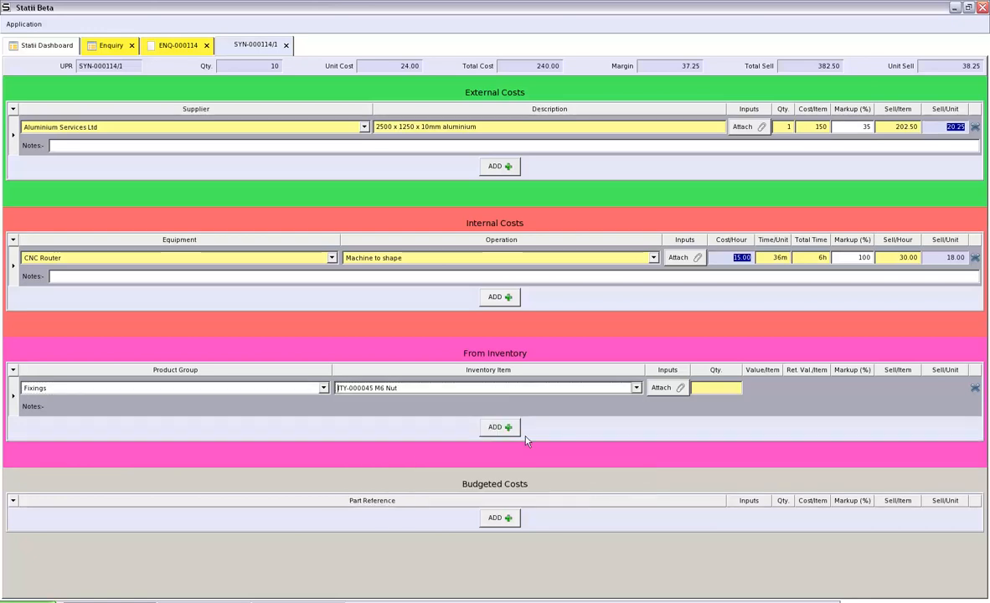
Set the M6 Nut line to quantity 50 and markup 100%, and close the costings.
{"action": "left_click", "coordinate": [722, 389]}
{"action": "type", "text": "50"}
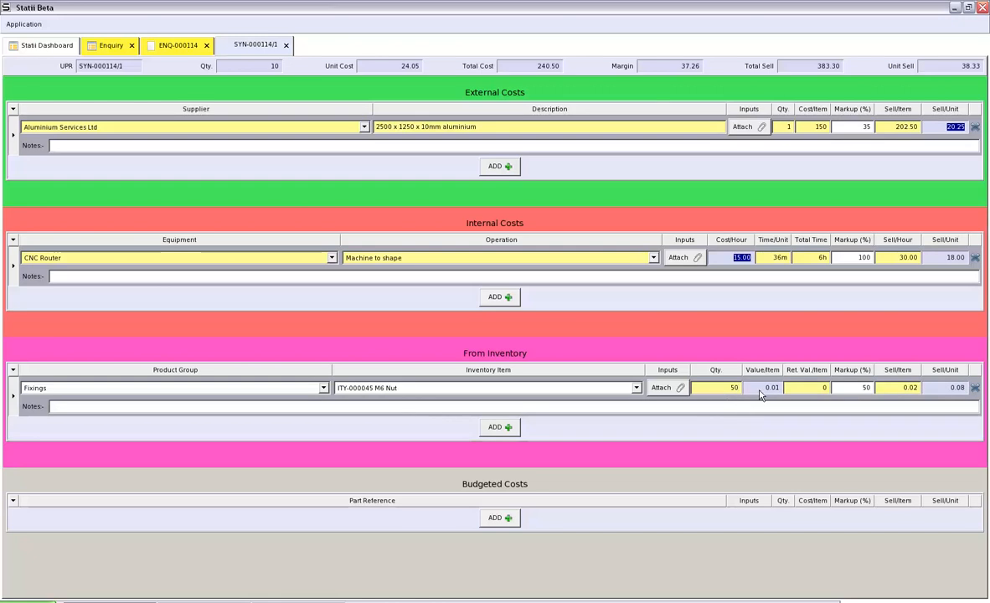
{"action": "key", "text": "Tab"}
{"action": "double_click", "coordinate": [866, 389]}
{"action": "type", "text": "100"}
{"action": "left_click", "coordinate": [286, 46]}
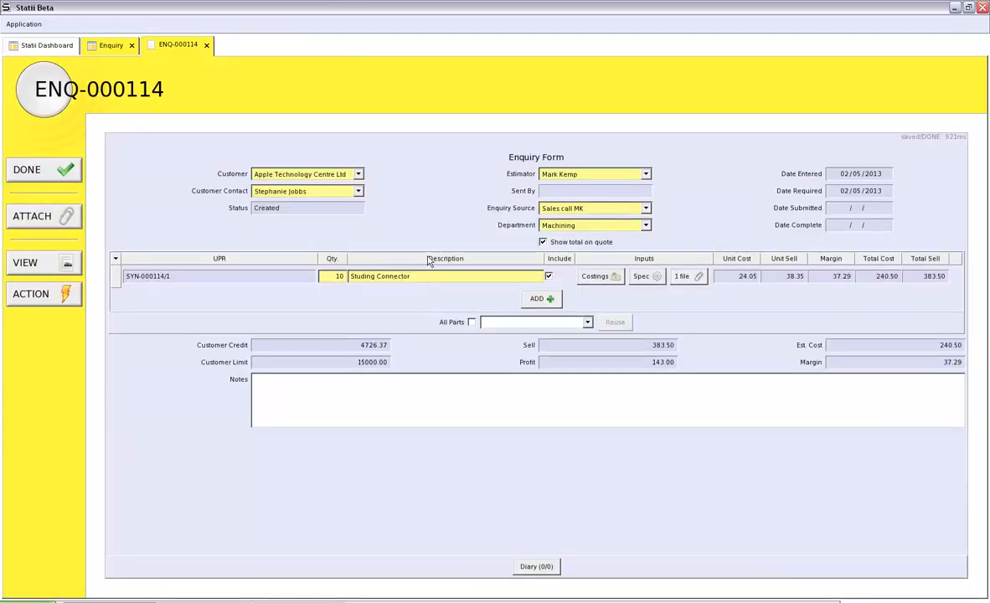
Check the Studing Connector's unit cost and unit sell on the enquiry, and open the options for actioning the quote.
{"action": "left_click", "coordinate": [746, 278]}
{"action": "left_click", "coordinate": [794, 278]}
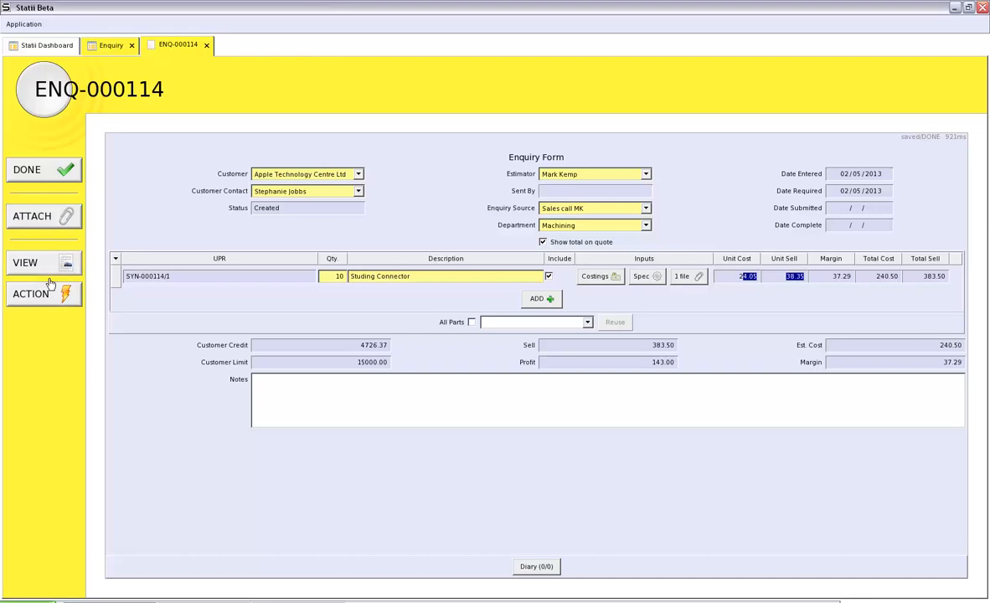
{"action": "left_click", "coordinate": [60, 297]}
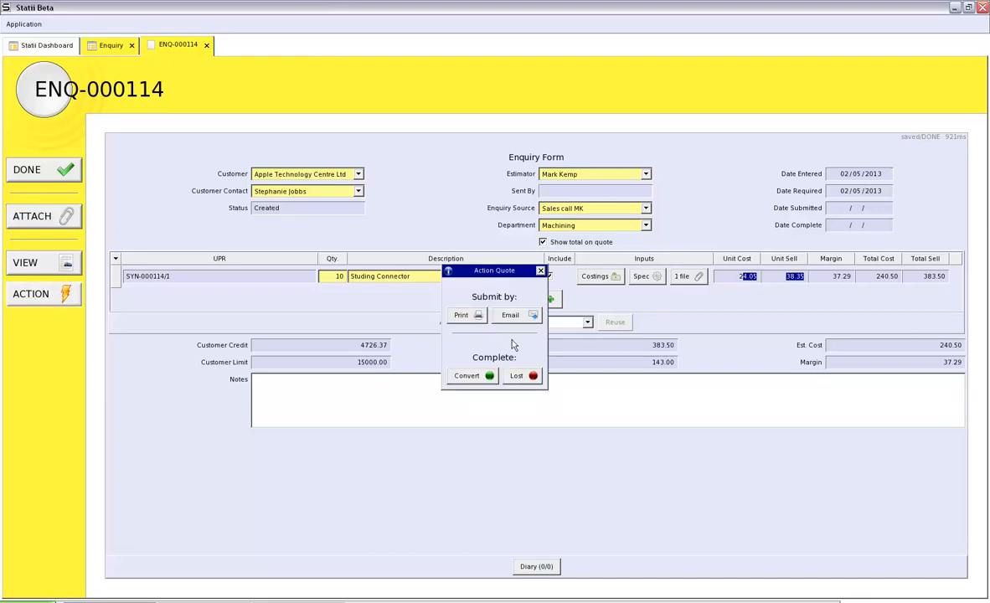